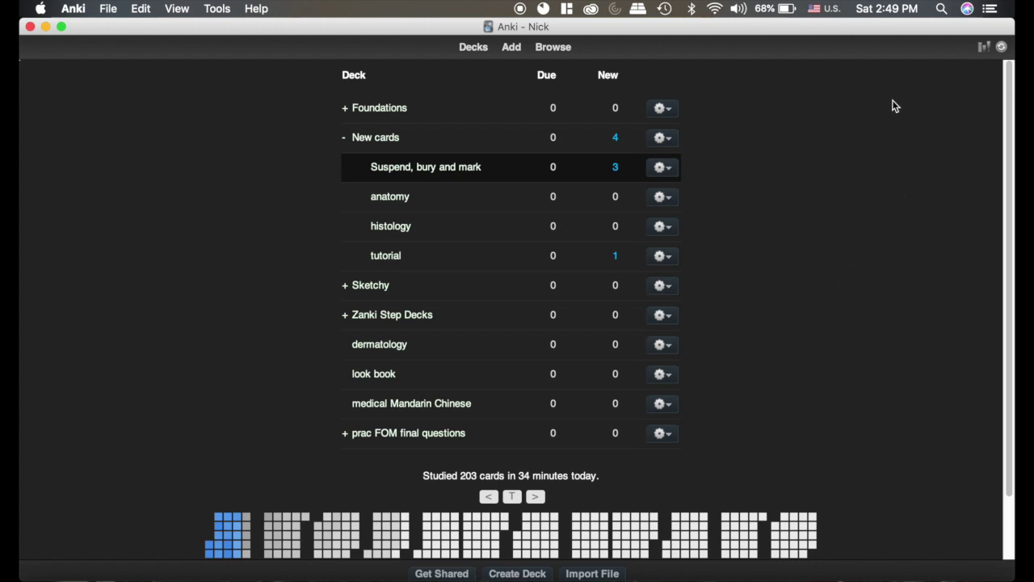
View the whole collection's 1-month forecast: 3731 reviews, averaging 124.4 per day.
click(984, 49)
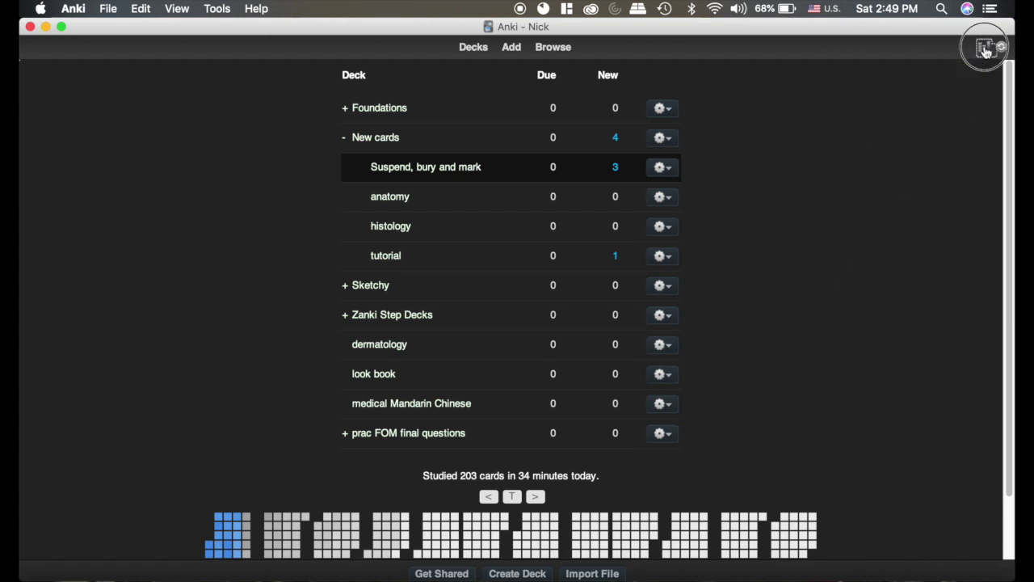
scroll(427, 296, down, 5)
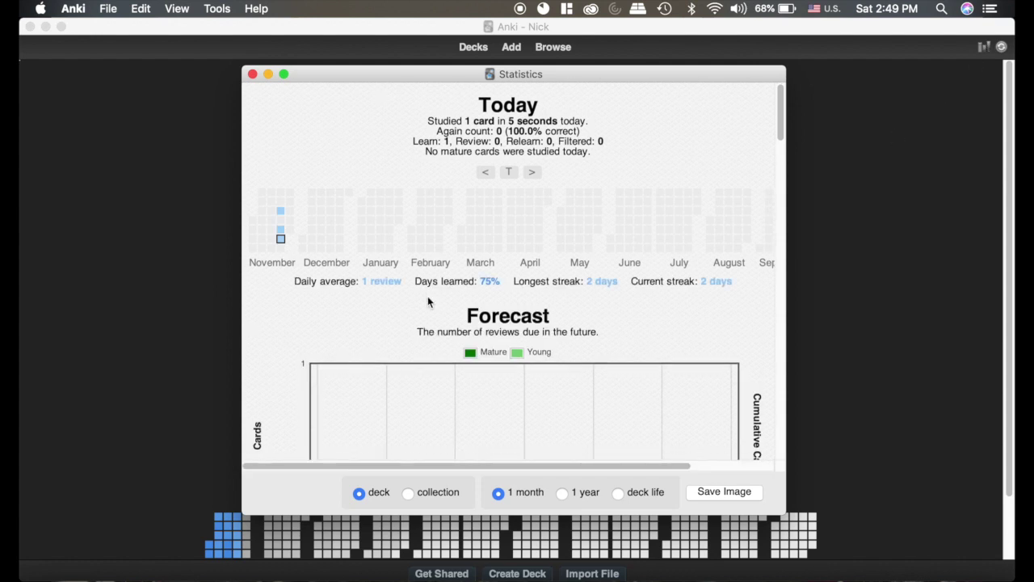
click(406, 491)
scroll(415, 342, down, 1)
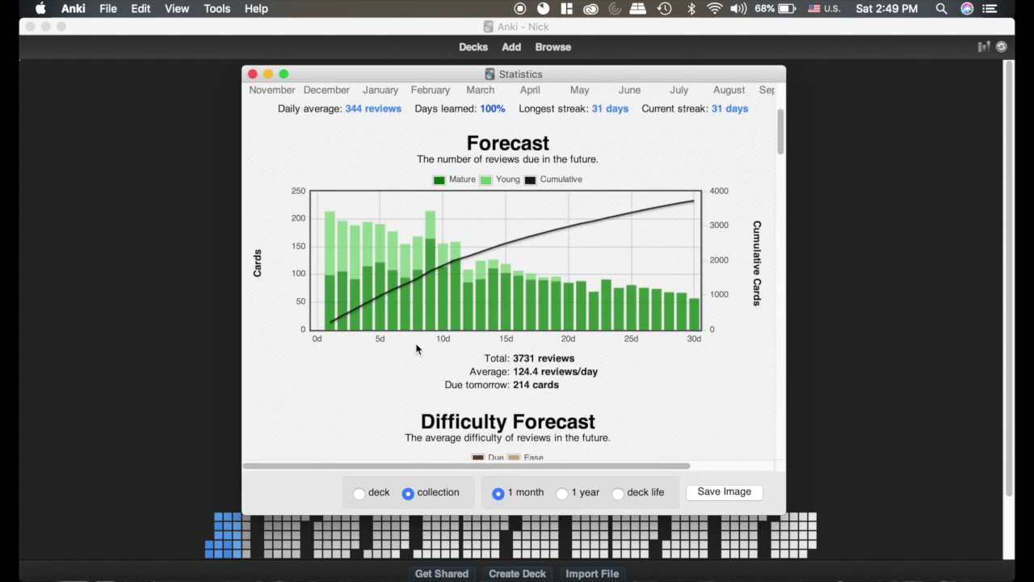
Close the Statistics window, then narrow and re-widen the main Anki window.
click(252, 74)
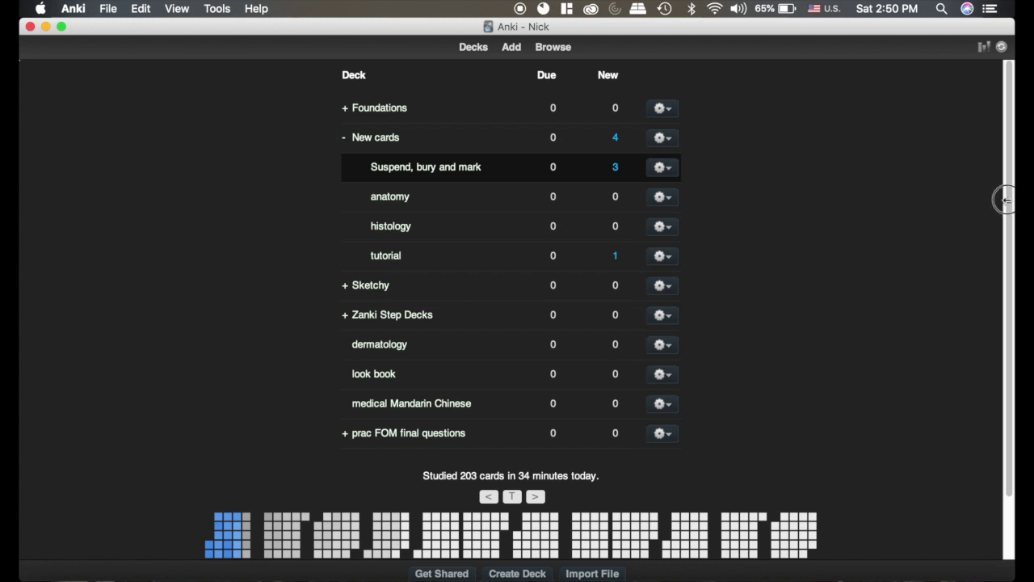
mouse_move(1005, 199)
mouse_down()
mouse_move(897, 199)
mouse_move(1006, 218)
mouse_up()
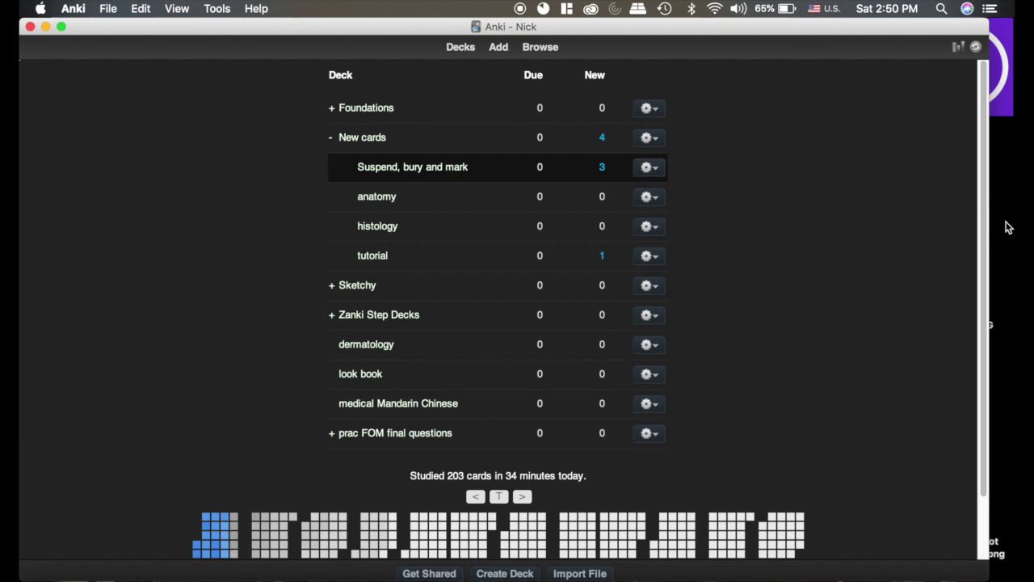
drag(988, 221, 1013, 221)
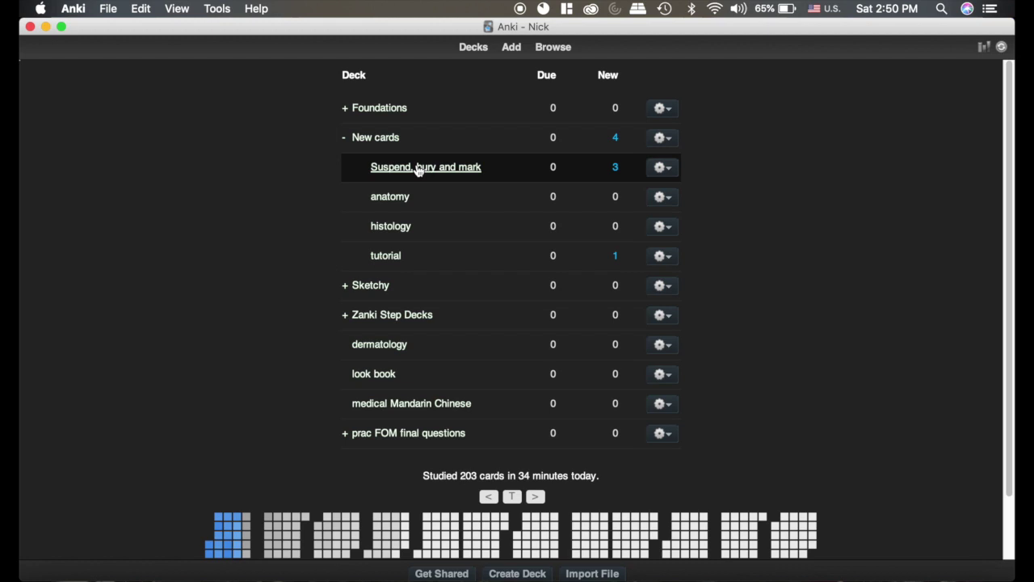
Open the New cards deck options and review Load Balance ranges 5–8 and 11–15 days.
click(660, 138)
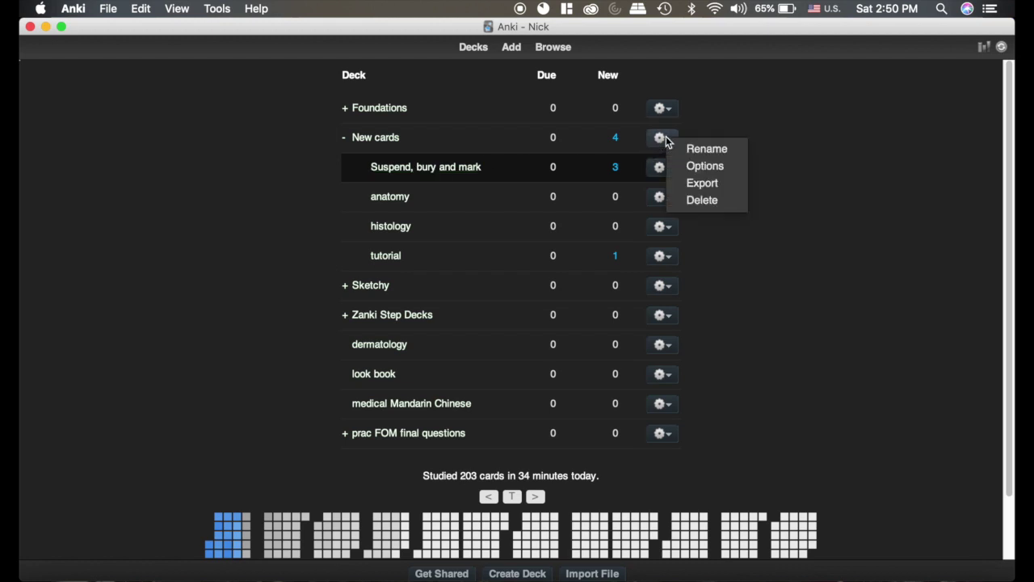
click(705, 166)
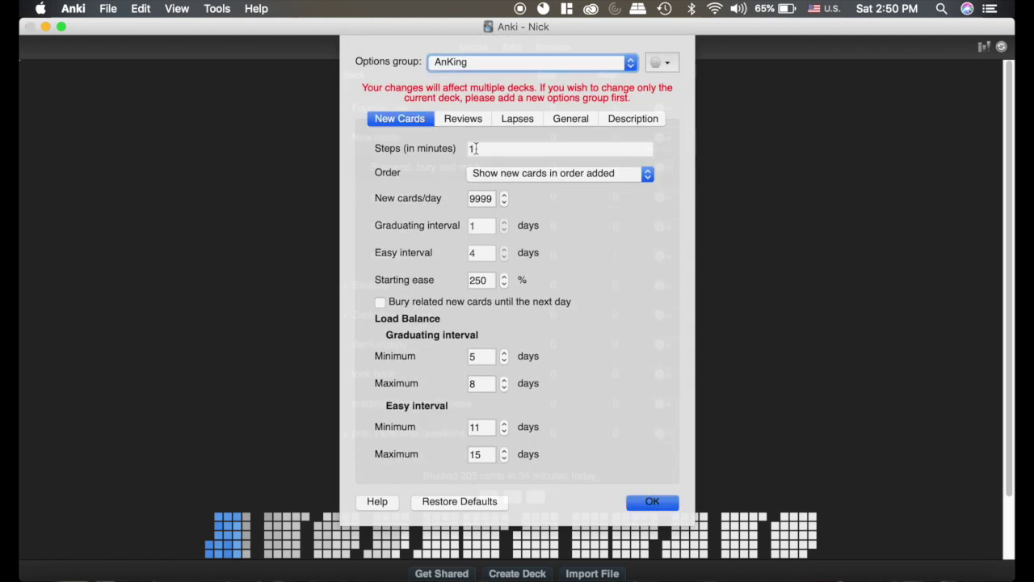
click(493, 148)
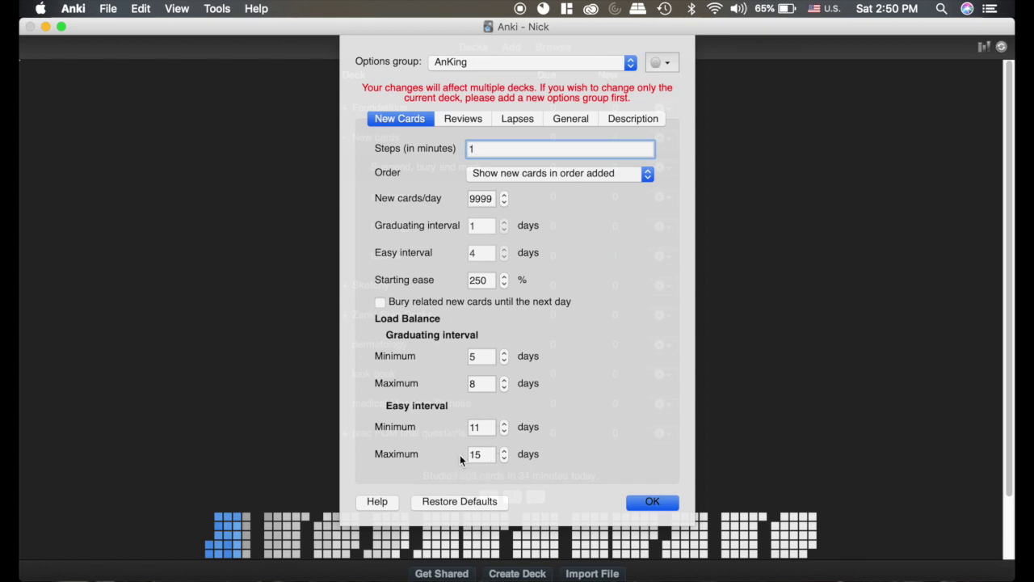
mouse_move(459, 455)
Close the deck options, study the Suspend, bury and mark deck, and answer the mark card Easy.
click(667, 501)
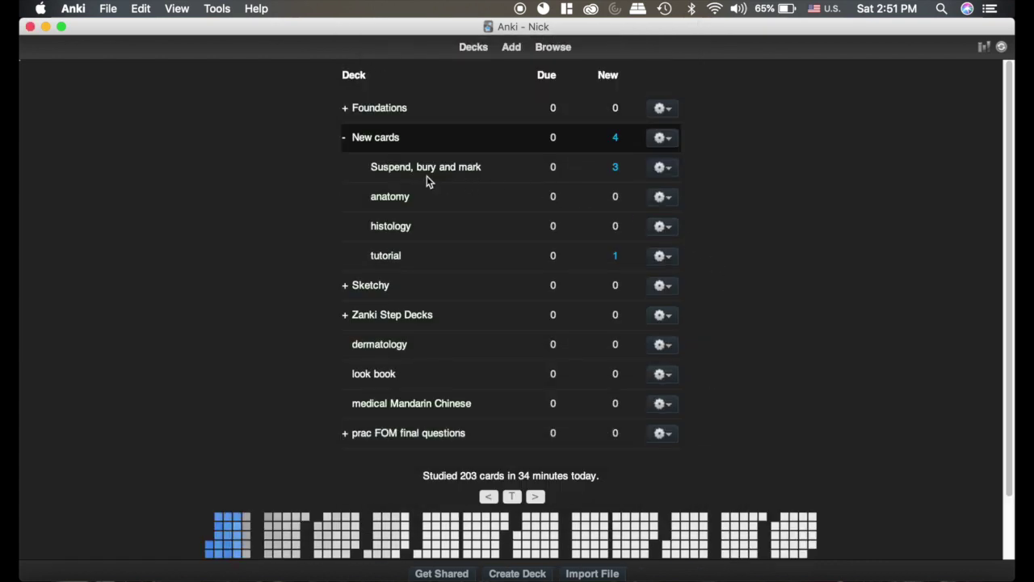
click(416, 167)
key(s)
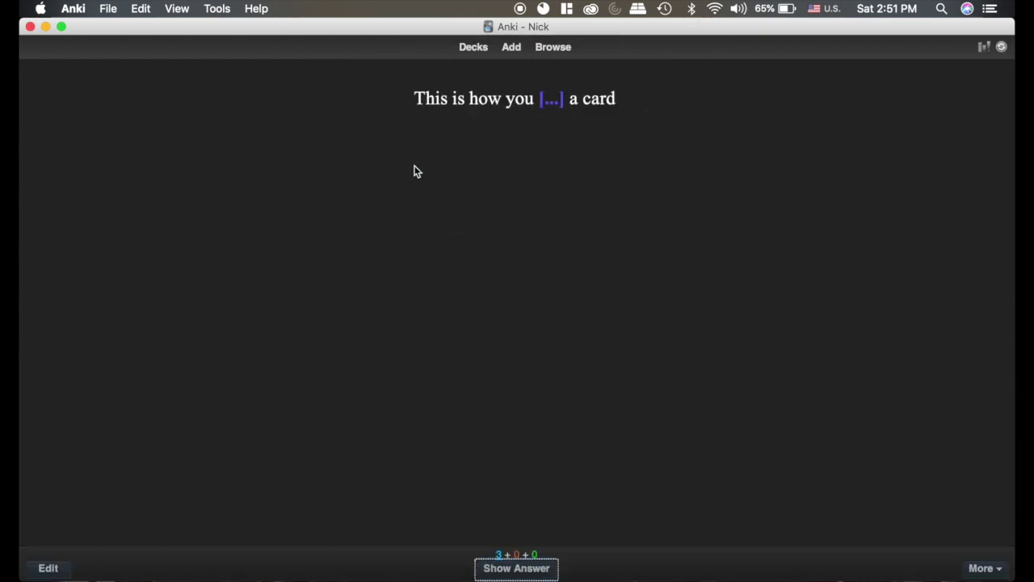
key(space)
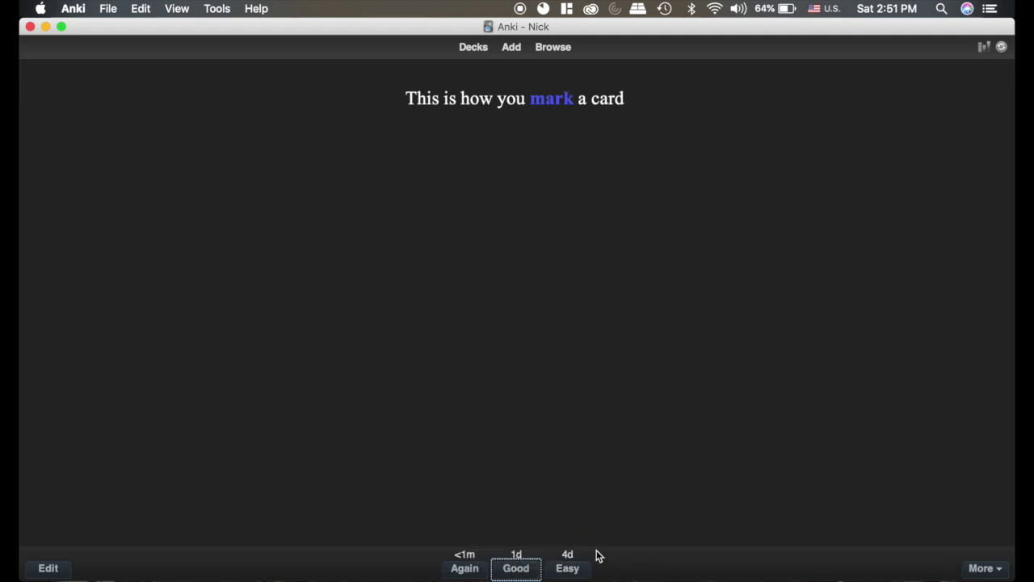
click(571, 569)
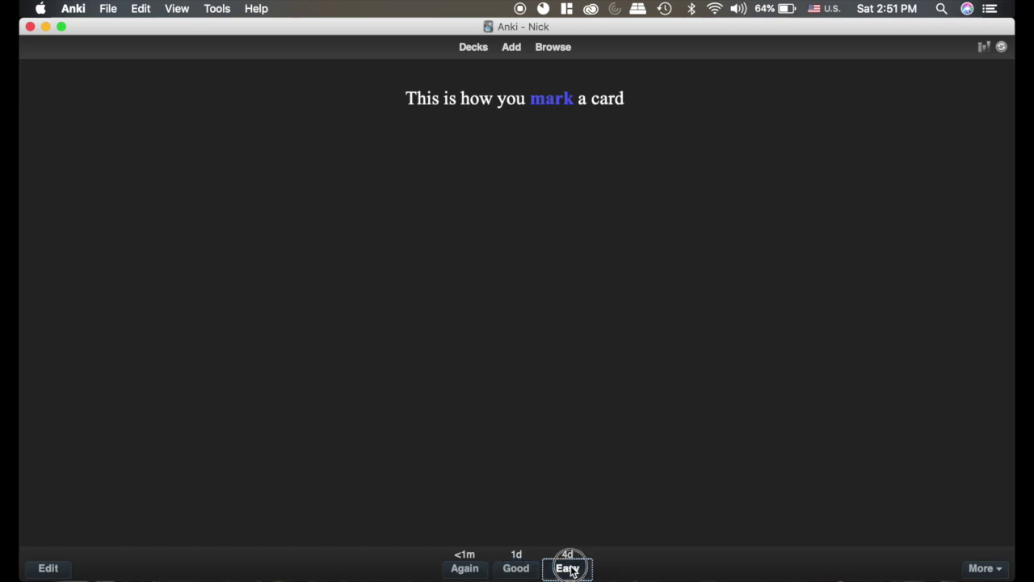
In the Browser, select the mark card in Suspend, bury and mark and check its 12-day interval.
click(553, 47)
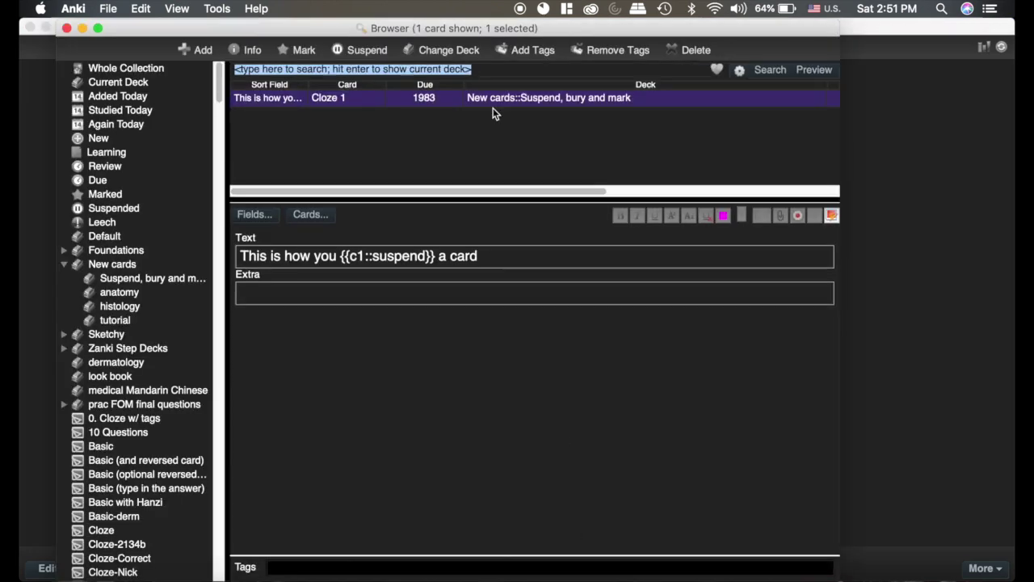
click(130, 279)
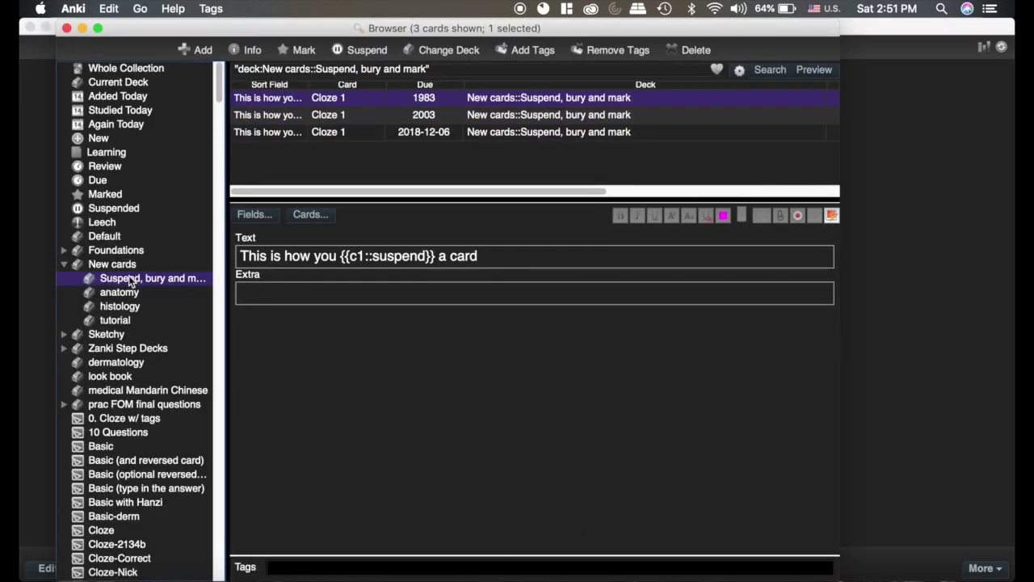
click(329, 133)
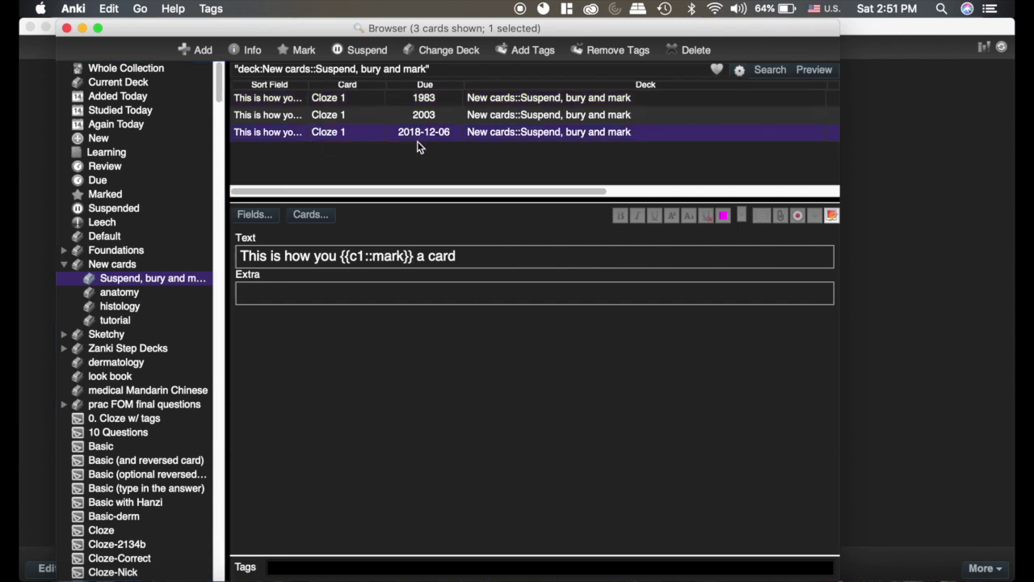
scroll(418, 147, right, 10)
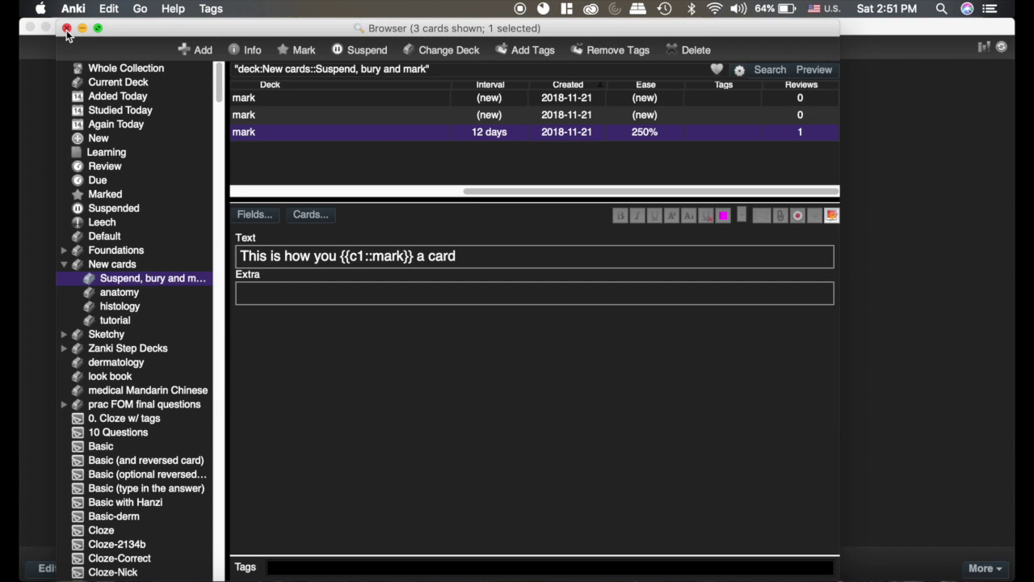
click(67, 28)
Return to the deck list and reopen New cards options, checking the Easy interval 11–15 days.
click(474, 49)
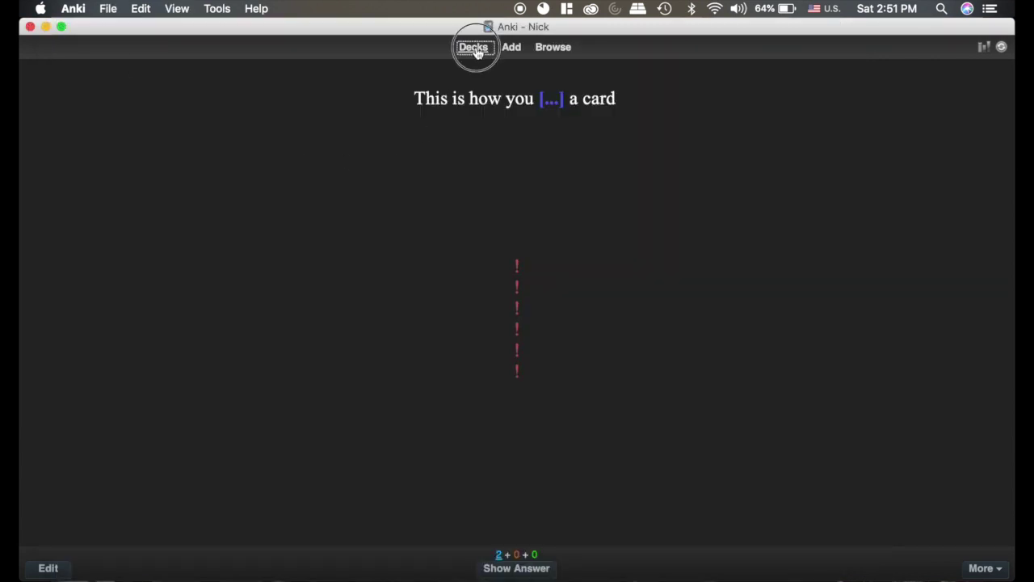
click(662, 138)
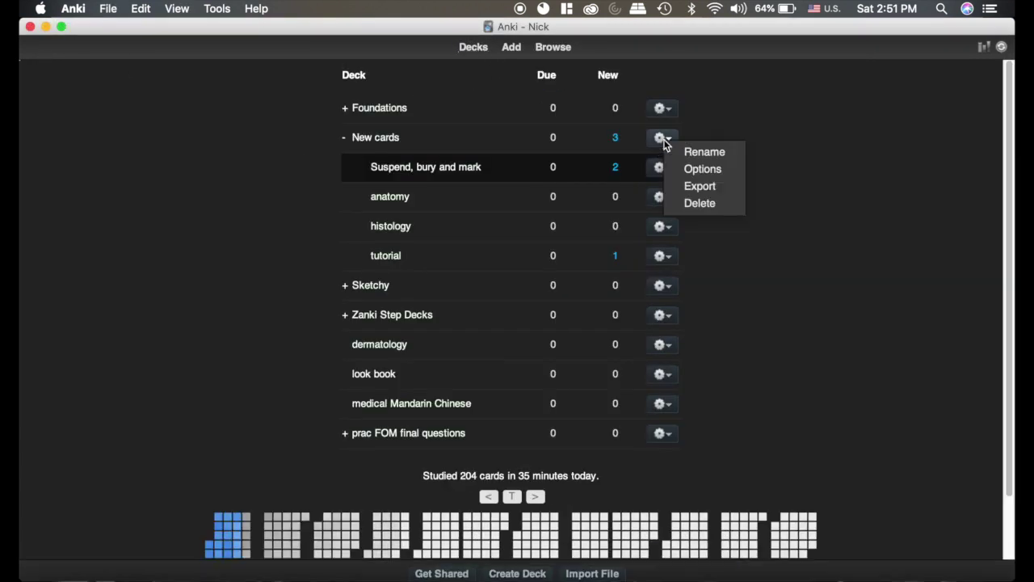
click(721, 171)
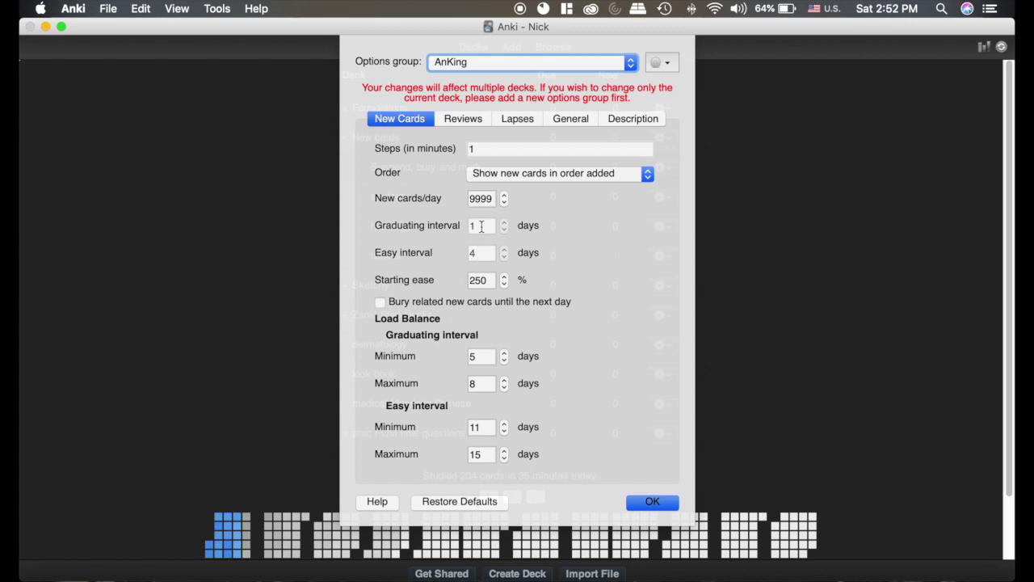
click(482, 254)
Close the deck options and check the collection forecast, now 3732 reviews, in Statistics.
click(664, 501)
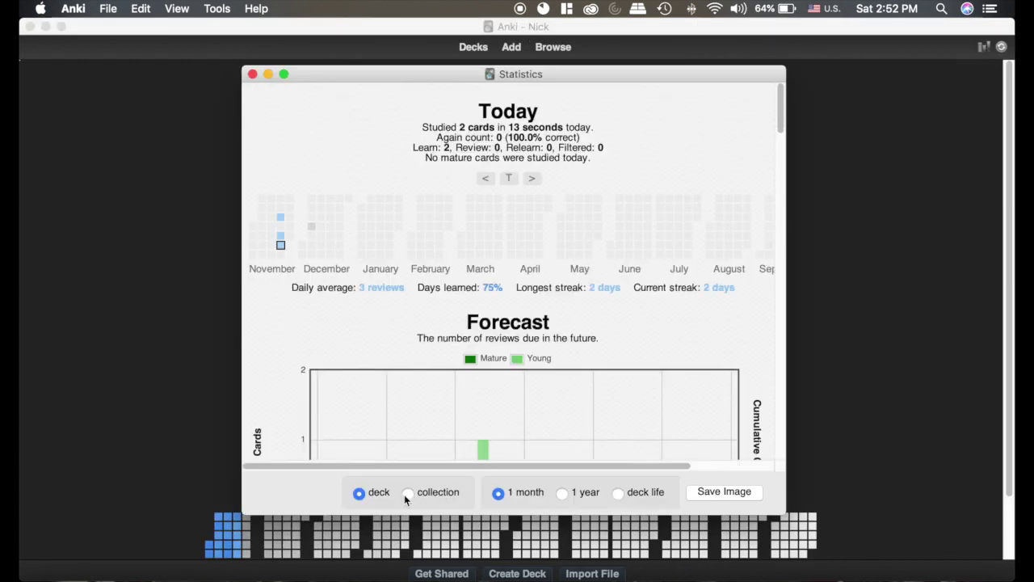
click(408, 494)
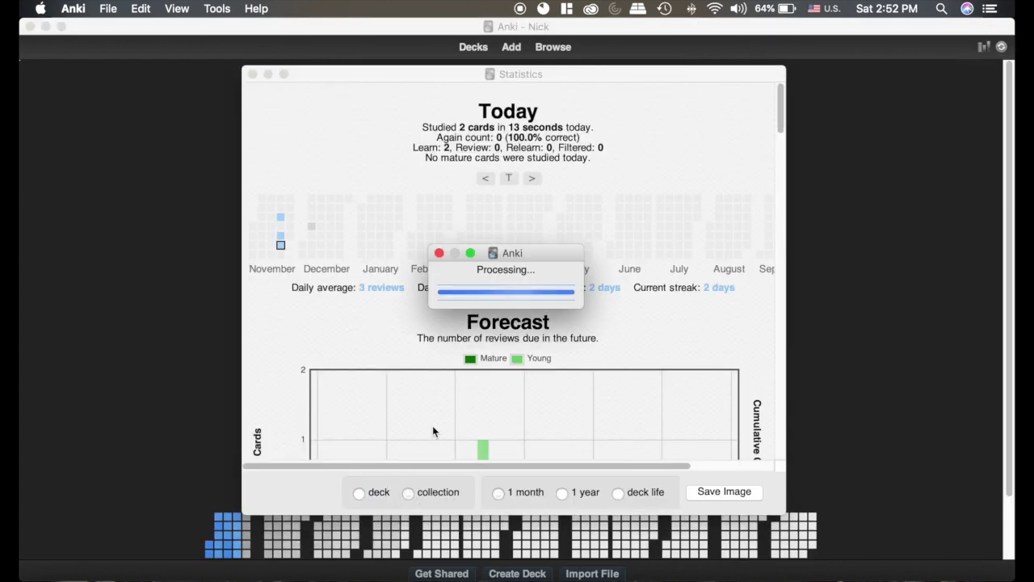
scroll(479, 361, down, 5)
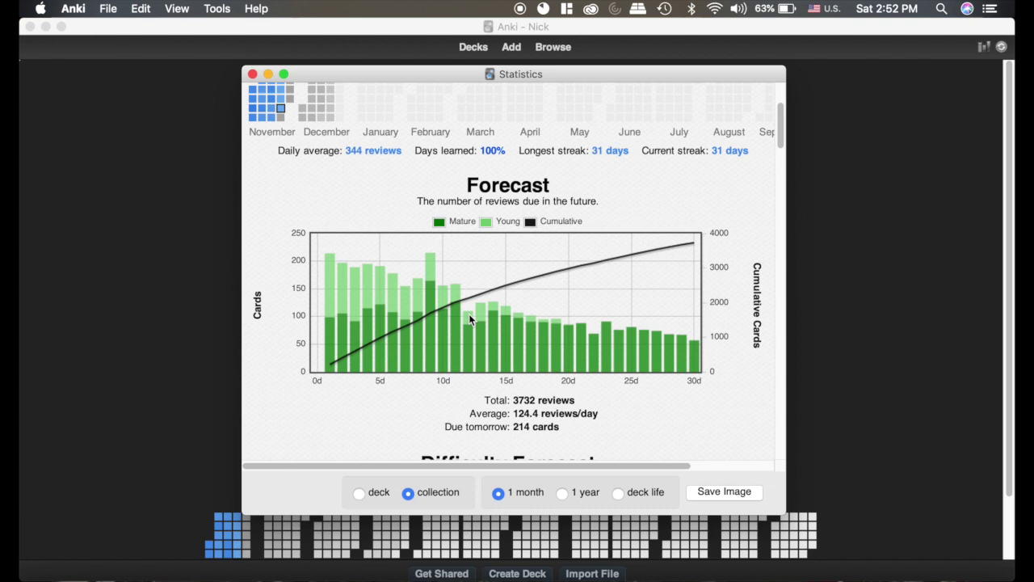
click(252, 74)
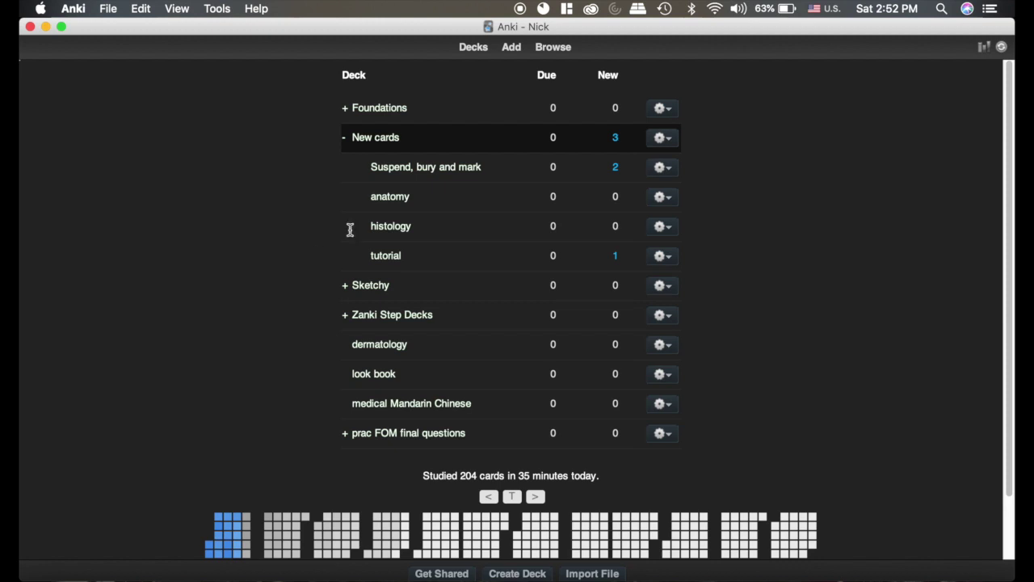
click(665, 140)
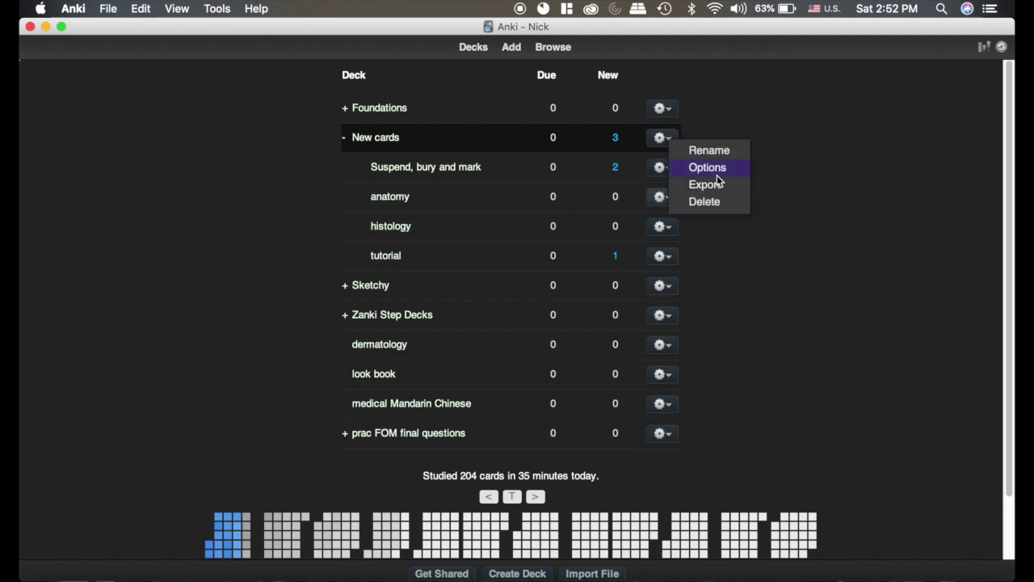
click(146, 182)
click(73, 9)
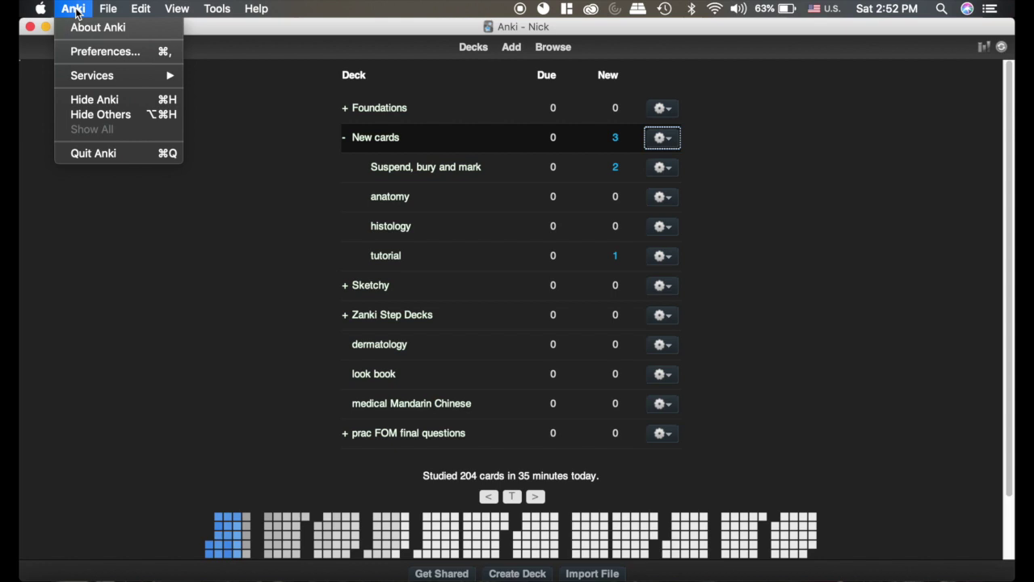
click(104, 50)
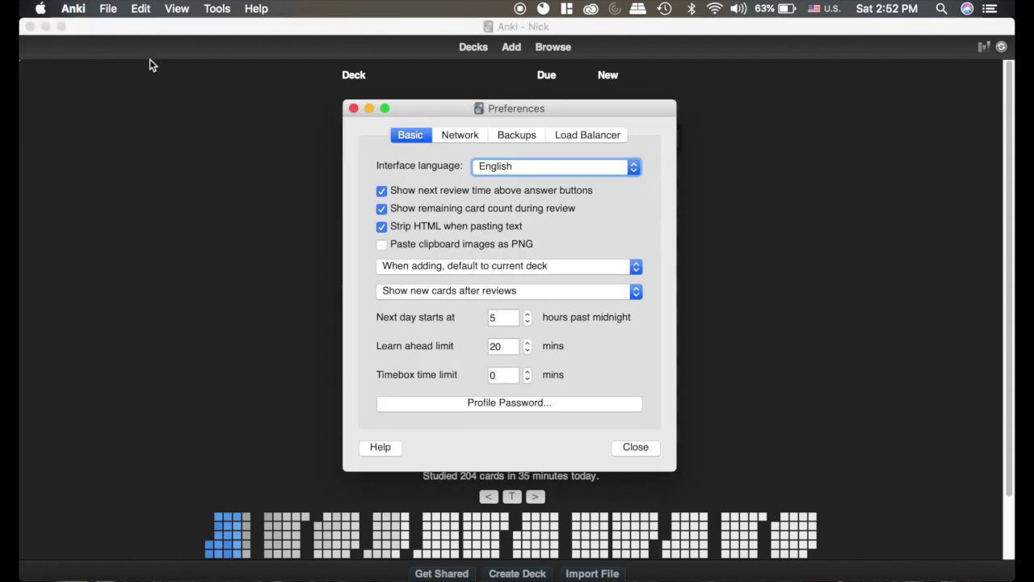
click(596, 136)
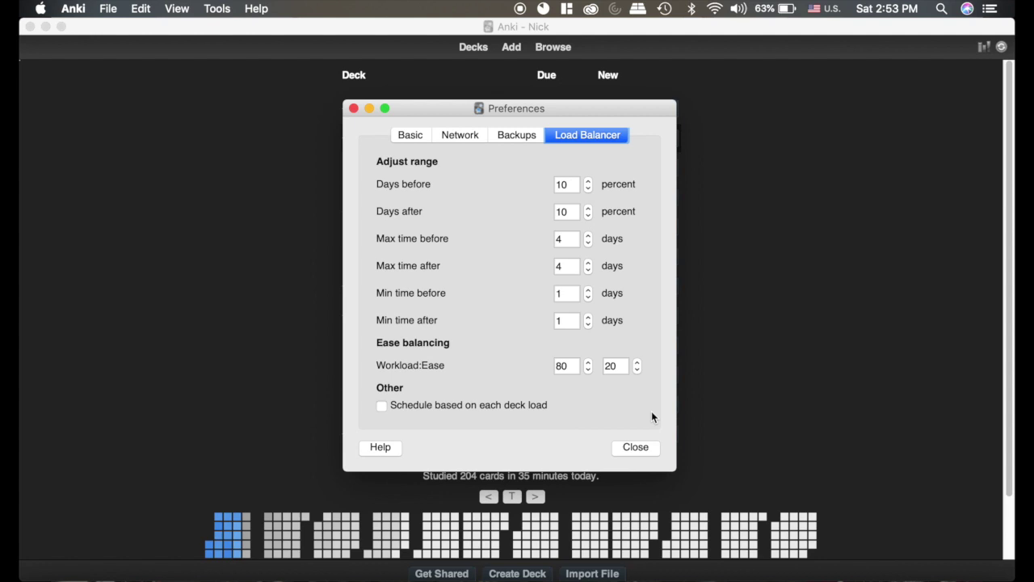
click(636, 449)
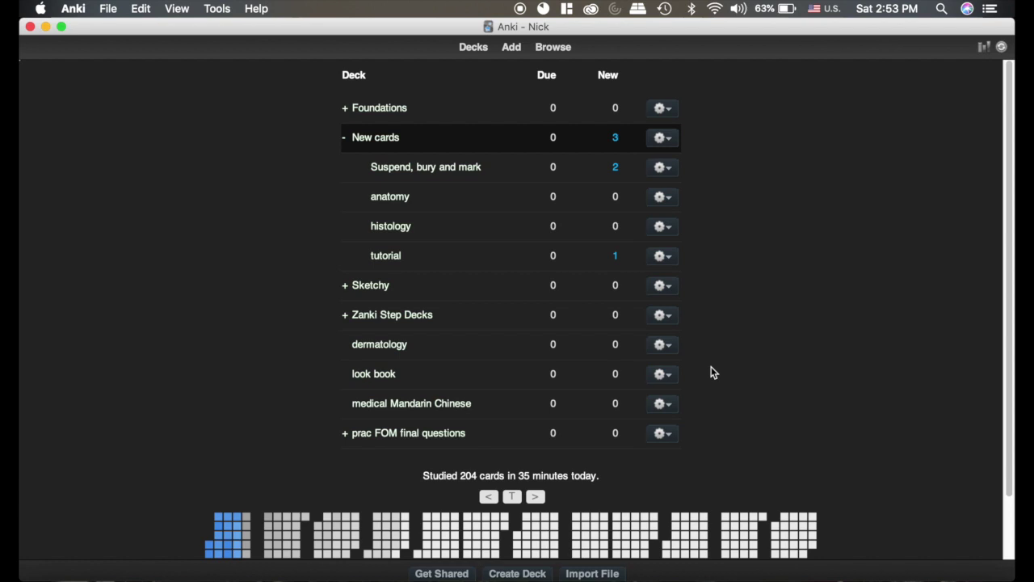